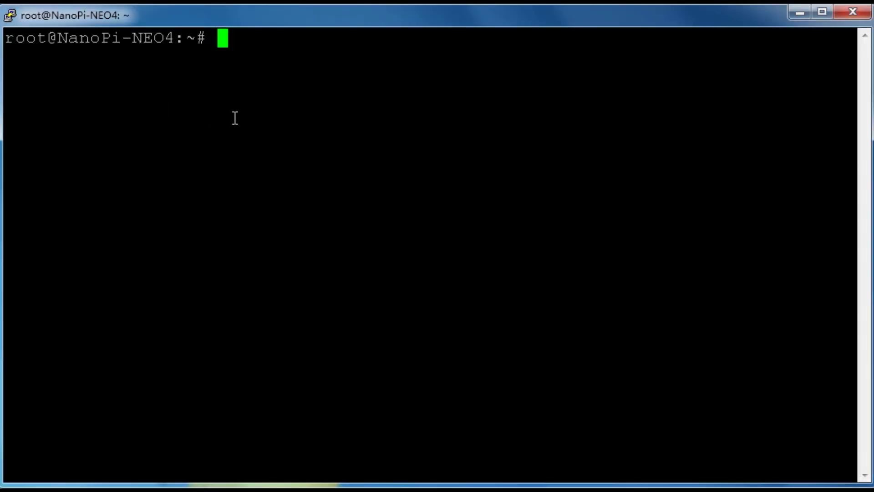
{"action": "type", "text": "apt-"}
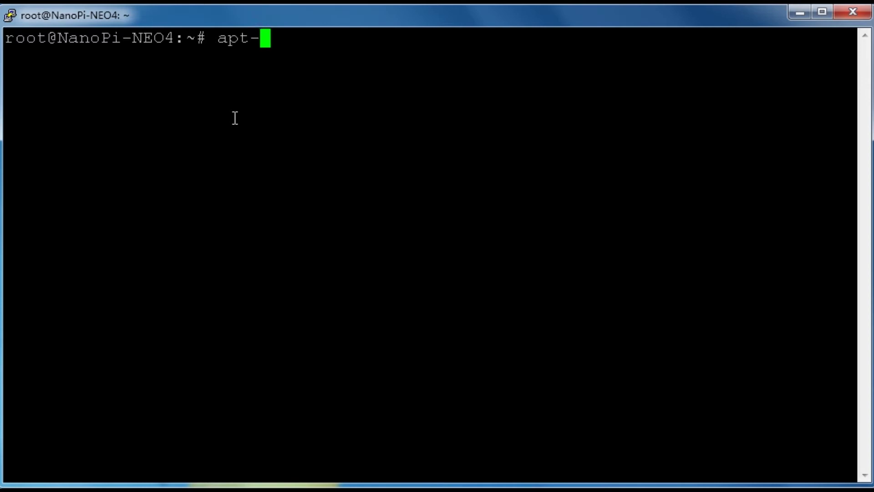
{"action": "type", "text": "get install "}
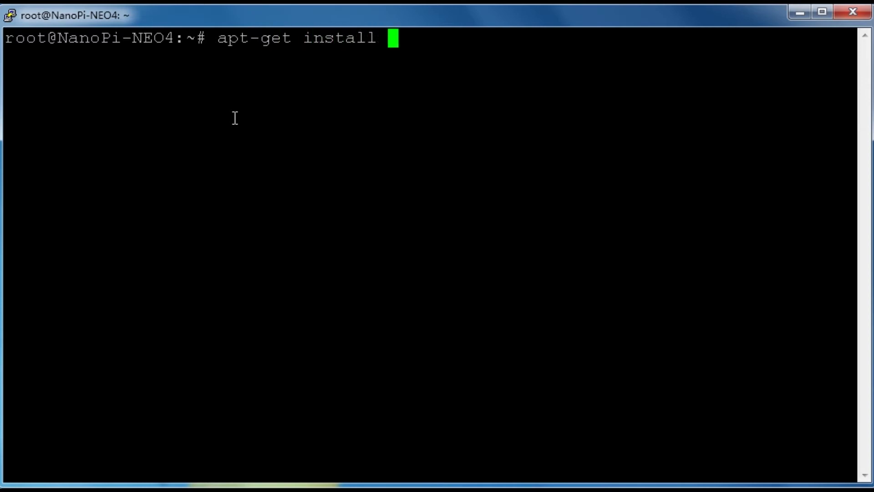
{"action": "type", "text": "dnsmasq"}
Install dnsmasq with apt-get install, answering y to the continue prompt.
{"action": "key", "text": "Return"}
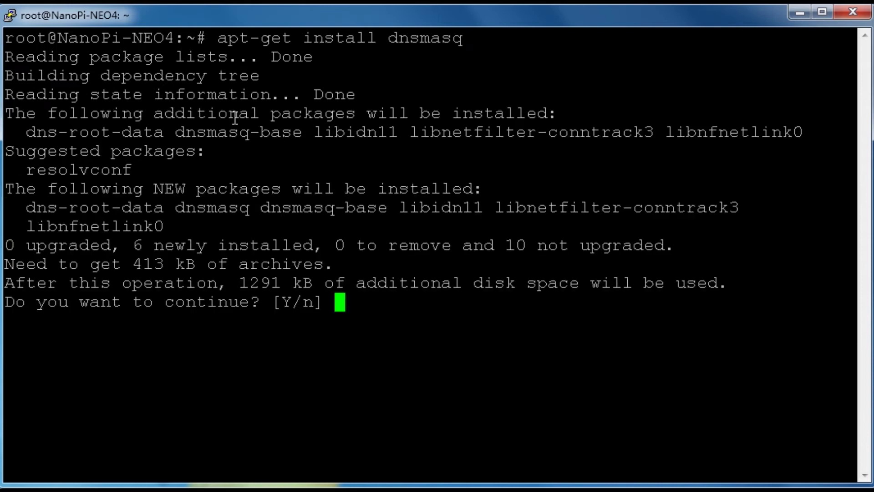
{"action": "type", "text": "y"}
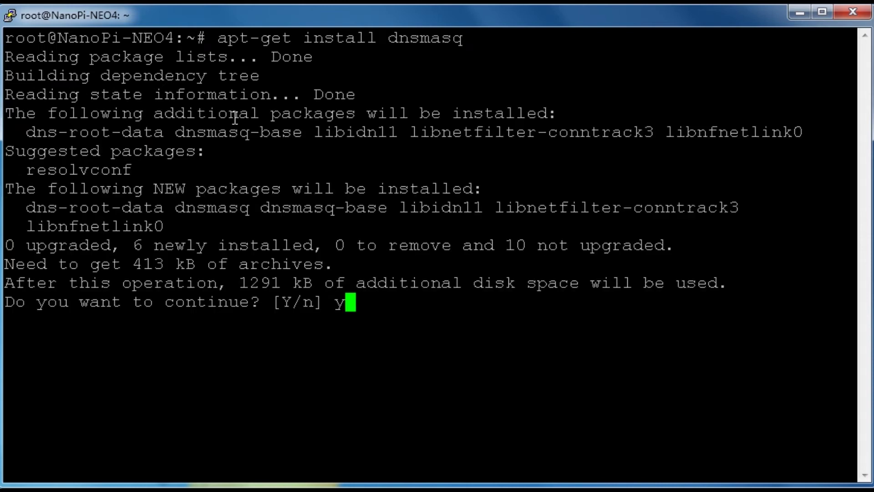
{"action": "key", "text": "Return"}
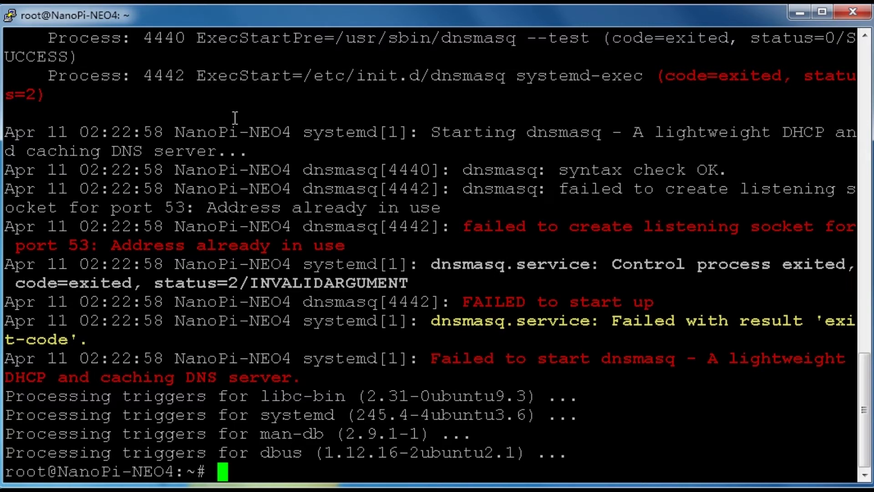
{"action": "type", "text": "vim "}
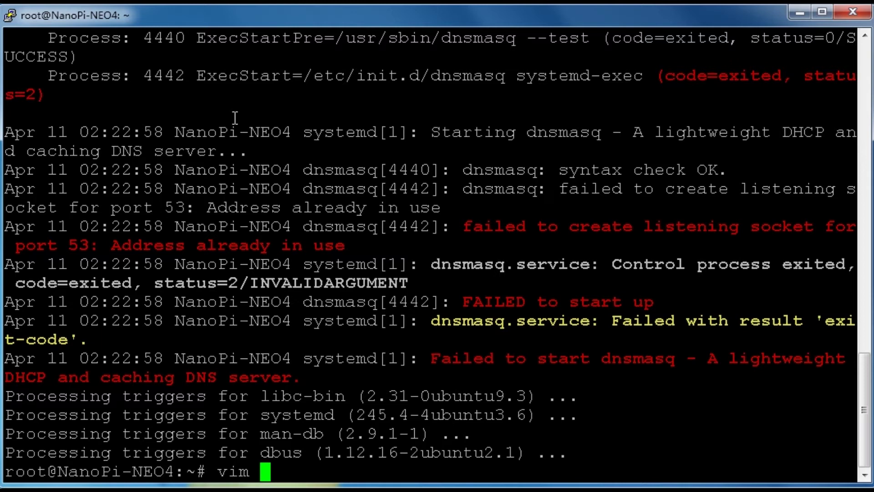
{"action": "type", "text": "/etc"}
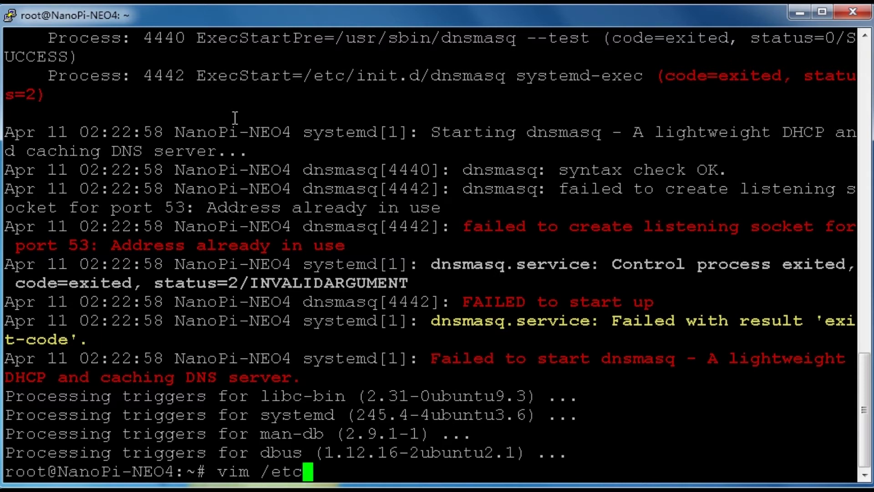
{"action": "type", "text": "/syste"}
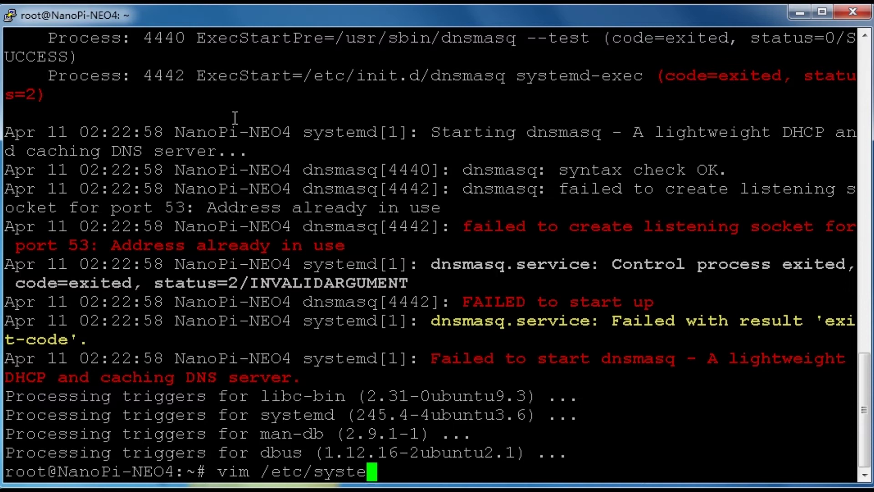
{"action": "type", "text": "md/resolved.conf"}
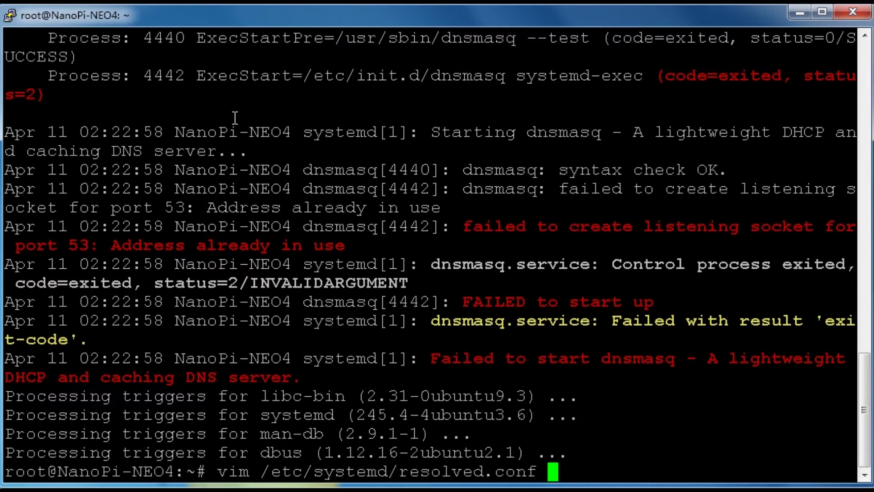
Remove the # before DNSStubListener=no in /etc/systemd/resolved.conf using vim, then save with :wq.
{"action": "key", "text": "Return"}
{"action": "key", "text": "Down"}
{"action": "key", "text": "Down"}
{"action": "key", "text": "Down"}
{"action": "key", "text": "Down"}
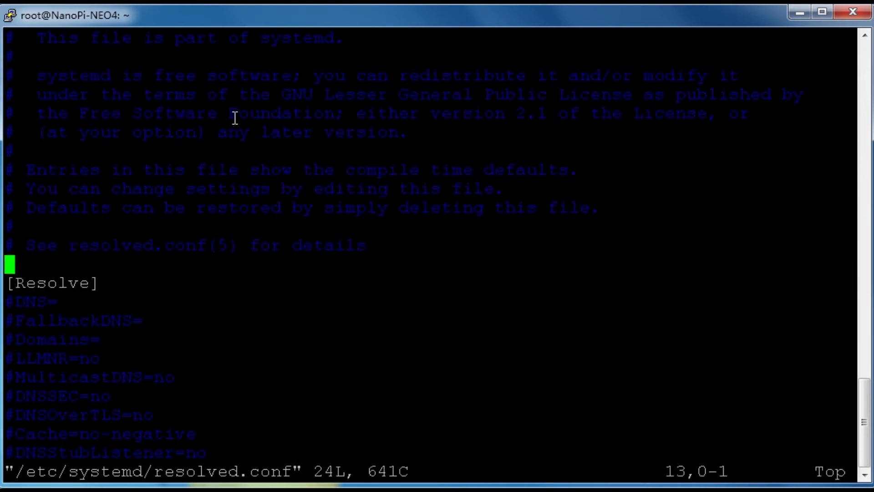
{"action": "key", "text": "Down"}
{"action": "key", "text": "Down"}
{"action": "key", "text": "Down"}
{"action": "key", "text": "Up"}
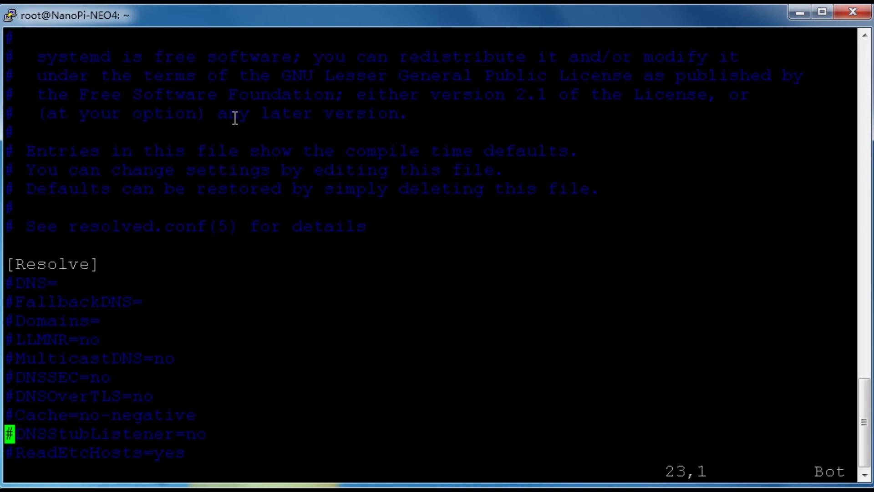
{"action": "key", "text": "i"}
{"action": "key", "text": "Right"}
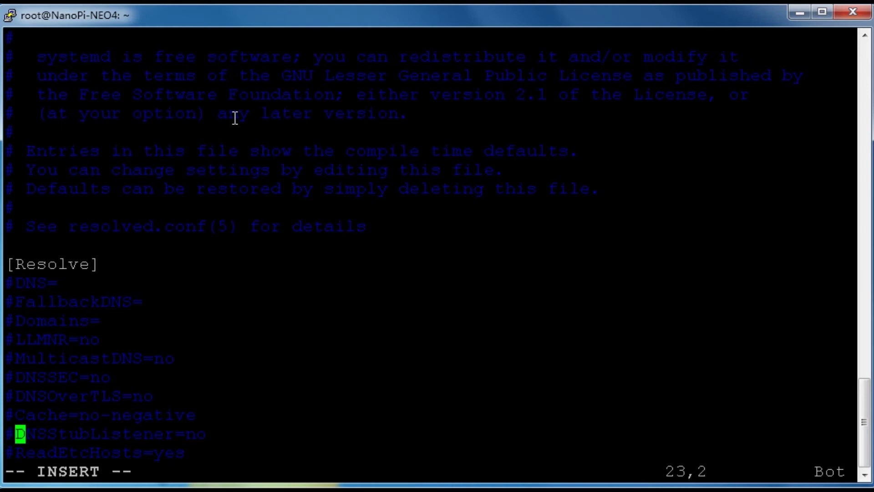
{"action": "key", "text": "BackSpace"}
{"action": "key", "text": "Right"}
{"action": "key", "text": "Right"}
{"action": "key", "text": "Right"}
{"action": "key", "text": "Right"}
{"action": "key", "text": "Right"}
{"action": "key", "text": "Right"}
{"action": "key", "text": "Right"}
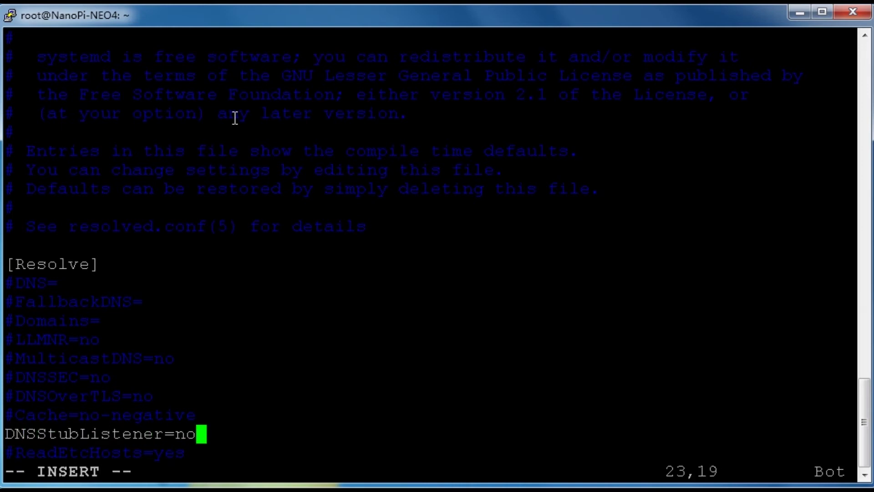
{"action": "key", "text": "Left"}
{"action": "key", "text": "Right"}
{"action": "key", "text": "Escape"}
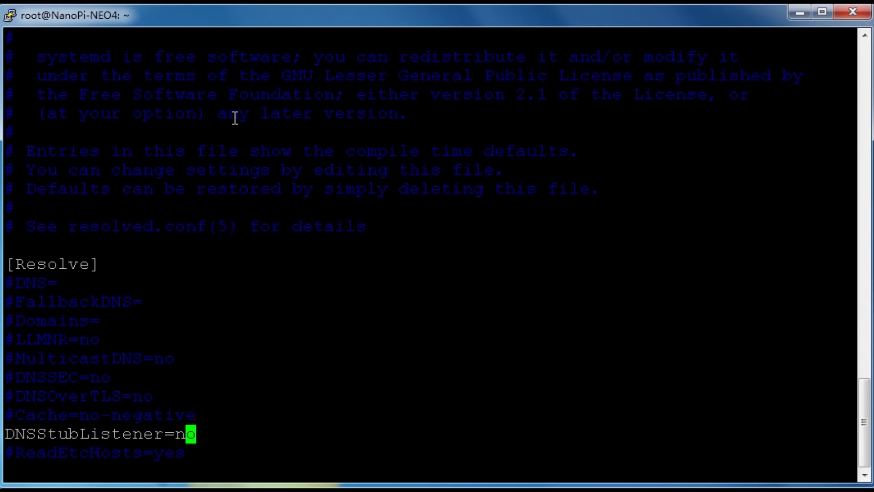
{"action": "type", "text": ":wq"}
{"action": "key", "text": "Return"}
{"action": "key", "text": "Return"}
{"action": "key", "text": "Return"}
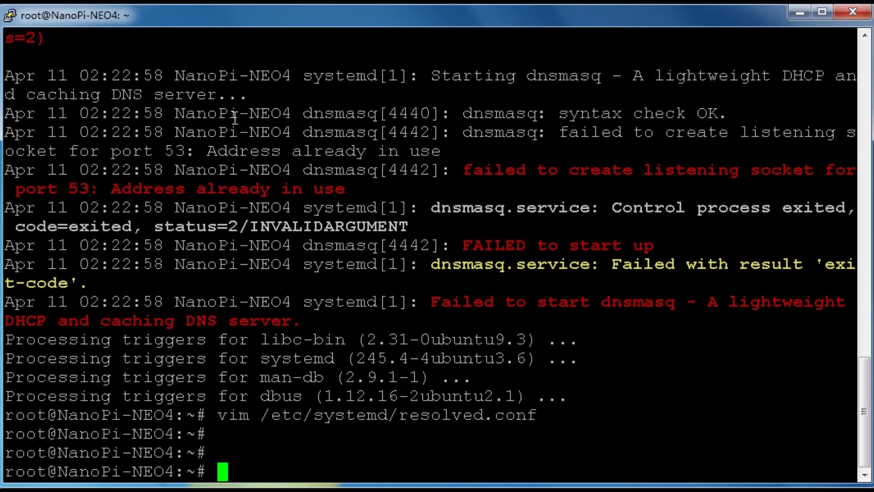
{"action": "type", "text": "s"}
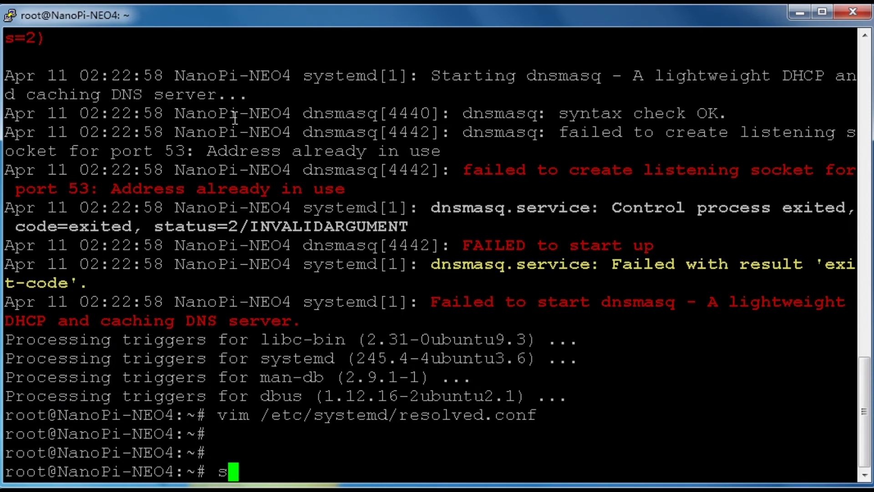
{"action": "type", "text": "ystem"}
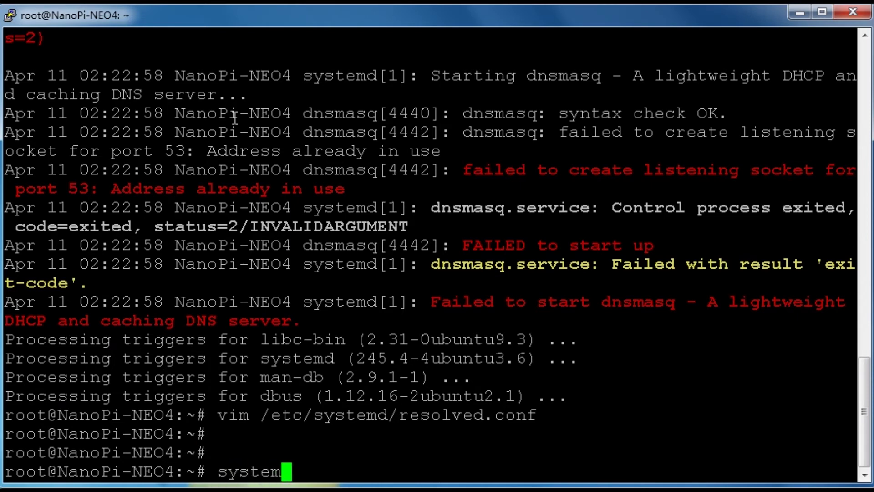
{"action": "type", "text": "ct"}
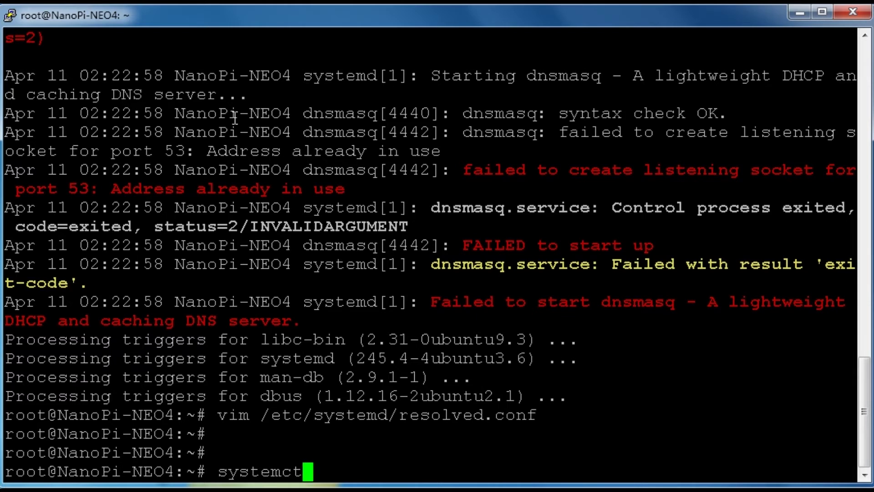
{"action": "type", "text": "l resta"}
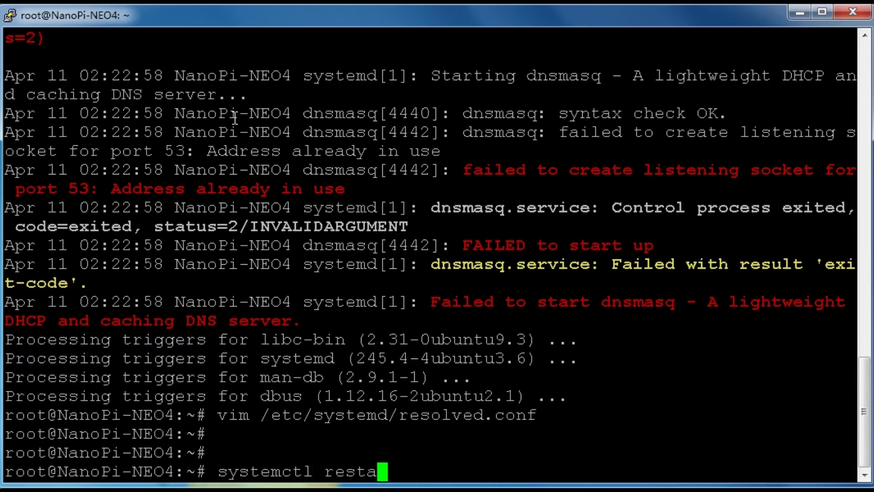
{"action": "type", "text": "rt system"}
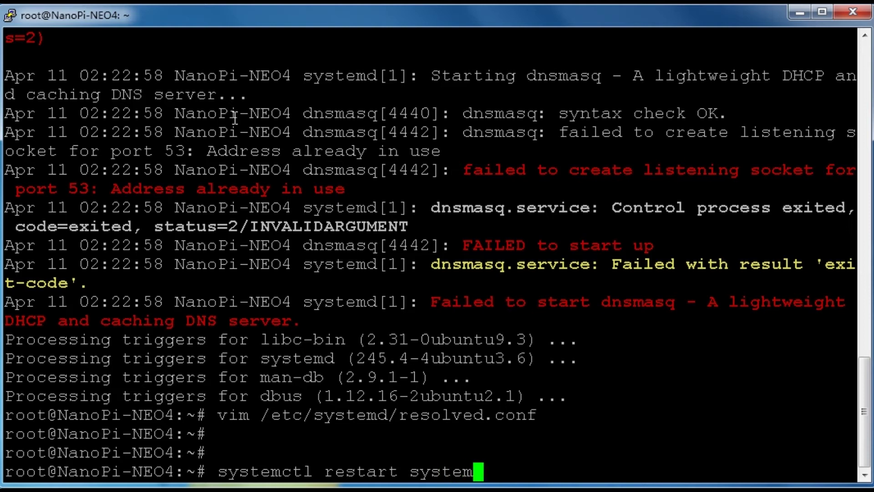
{"action": "type", "text": "d-reso"}
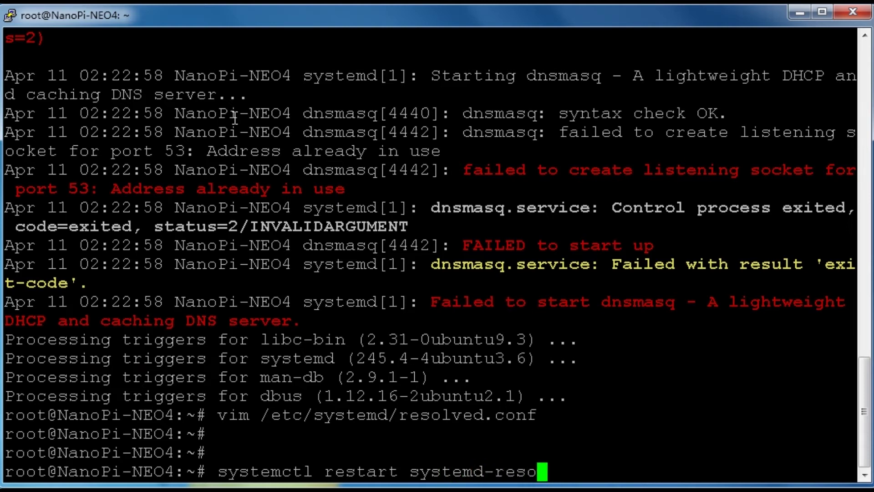
{"action": "type", "text": "lved"}
Restart systemd-resolved, then restart dnsmasq by editing the recalled command.
{"action": "key", "text": "Return"}
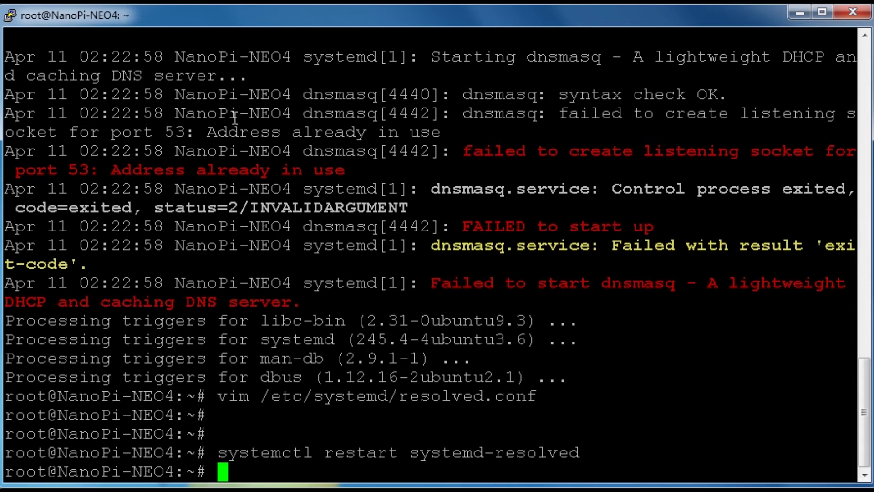
{"action": "key", "text": "Up"}
{"action": "key", "text": "BackSpace"}
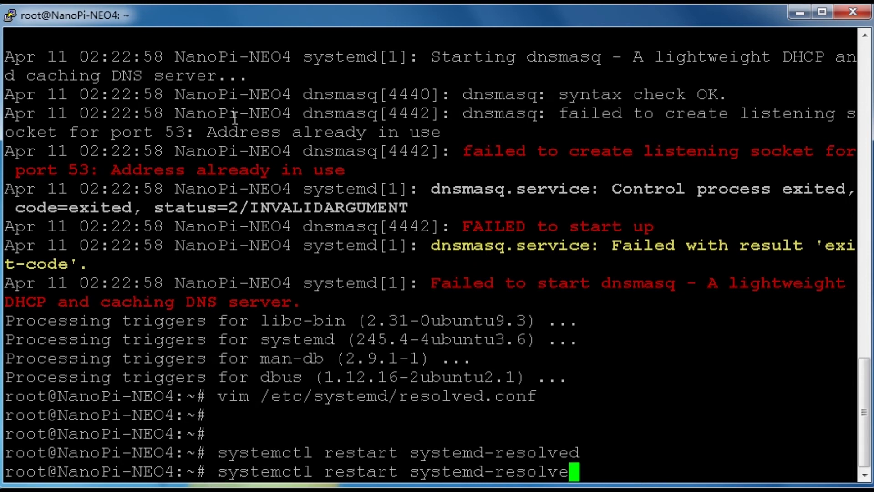
{"action": "key", "text": "BackSpace"}
{"action": "key", "text": "BackSpace"}
{"action": "key", "text": "BackSpace"}
{"action": "key", "text": "BackSpace"}
{"action": "key", "text": "BackSpace"}
{"action": "key", "text": "BackSpace"}
{"action": "type", "text": "dnsma"}
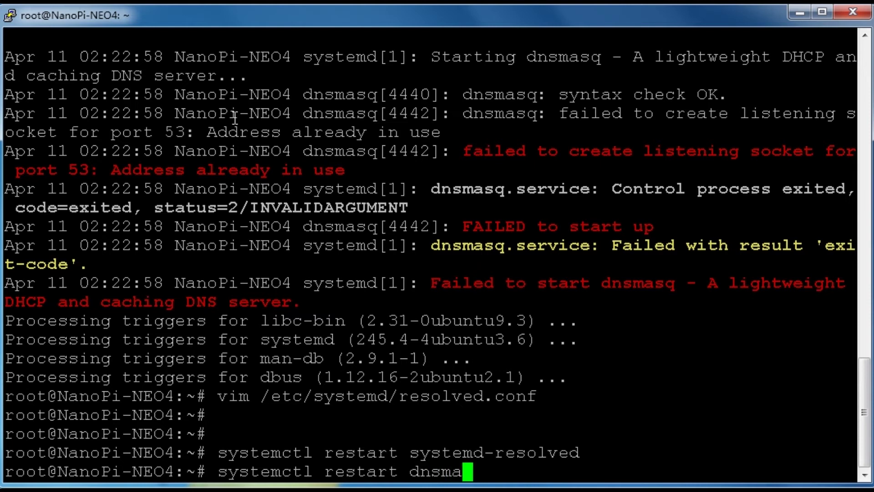
{"action": "type", "text": "sq"}
{"action": "key", "text": "Return"}
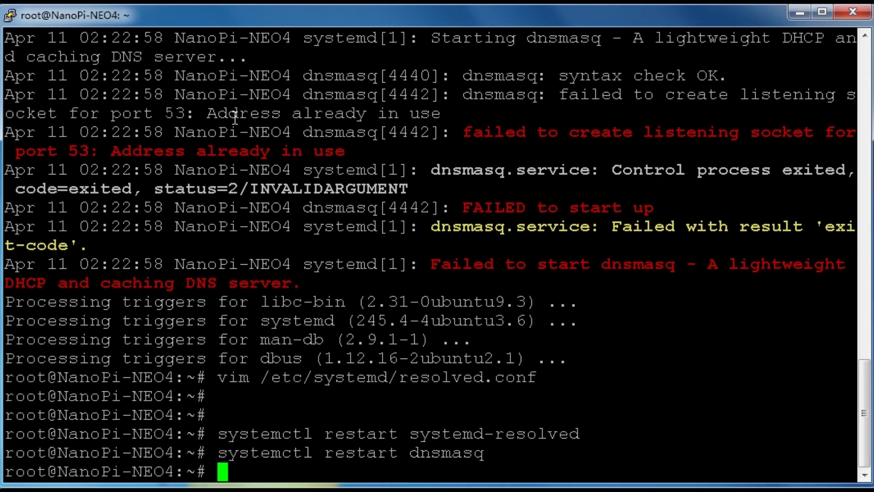
Recall the dnsmasq restart command and trim it back to 'systemctl'.
{"action": "key", "text": "Up"}
{"action": "key", "text": "BackSpace"}
{"action": "key", "text": "BackSpace"}
{"action": "key", "text": "BackSpace"}
{"action": "key", "text": "BackSpace"}
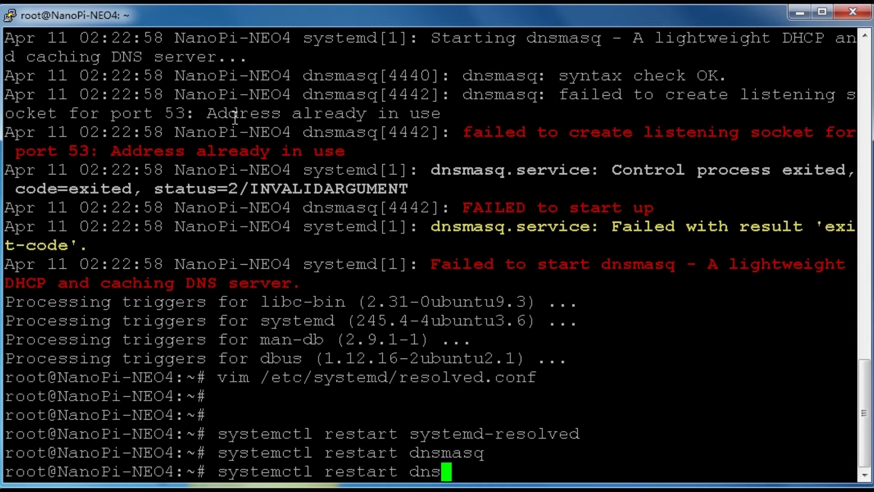
{"action": "key", "text": "BackSpace"}
{"action": "key", "text": "BackSpace"}
{"action": "key", "text": "BackSpace"}
{"action": "key", "text": "BackSpace"}
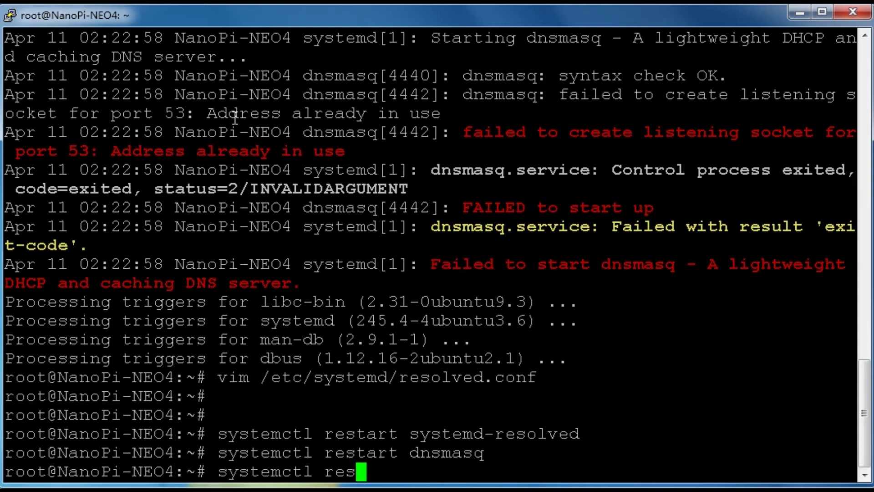
{"action": "key", "text": "BackSpace"}
{"action": "key", "text": "BackSpace"}
{"action": "key", "text": "BackSpace"}
{"action": "type", "text": "x"}
{"action": "key", "text": "BackSpace"}
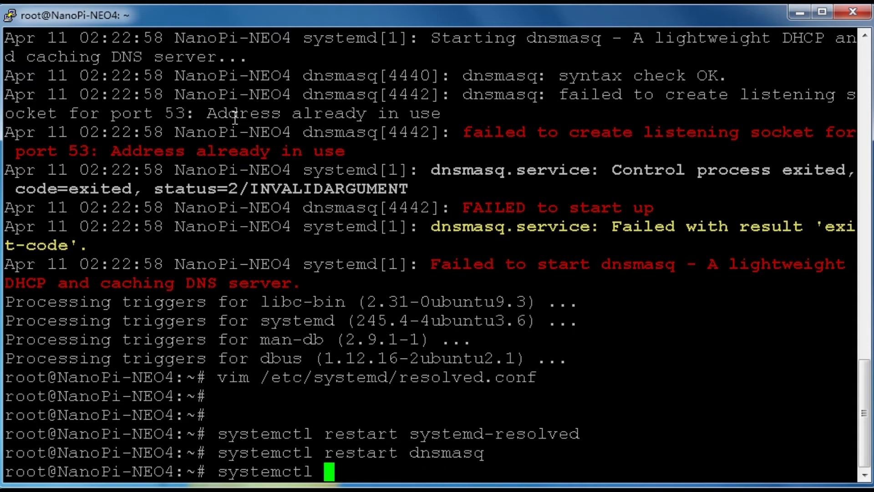
{"action": "type", "text": "status"}
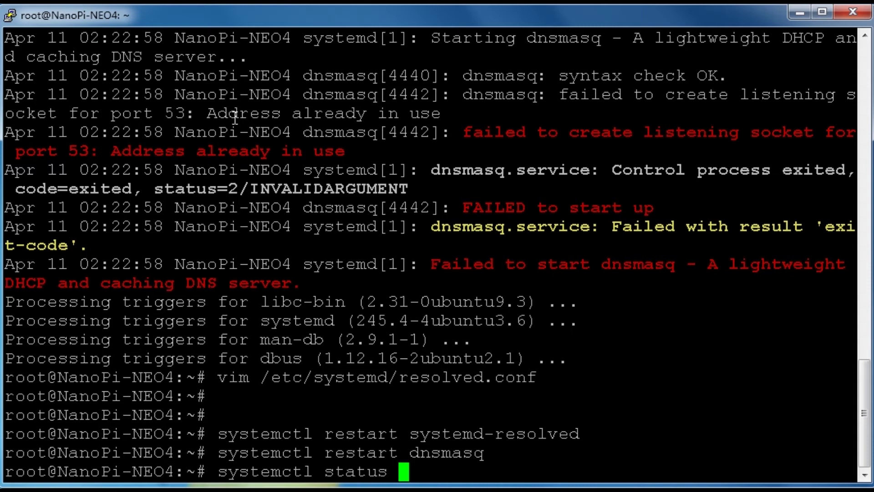
{"action": "type", "text": " dnsmasq"}
Confirm systemctl status dnsmasq reports active (running), then quit the pager.
{"action": "key", "text": "Return"}
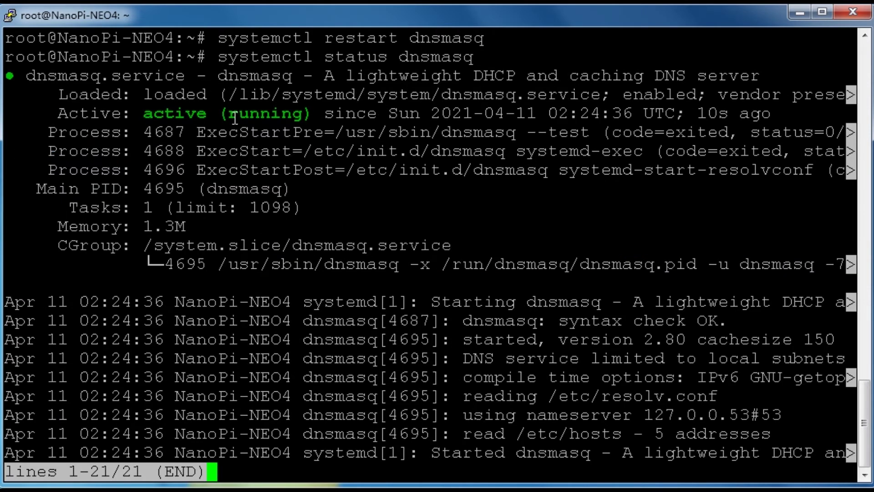
{"action": "key", "text": "q"}
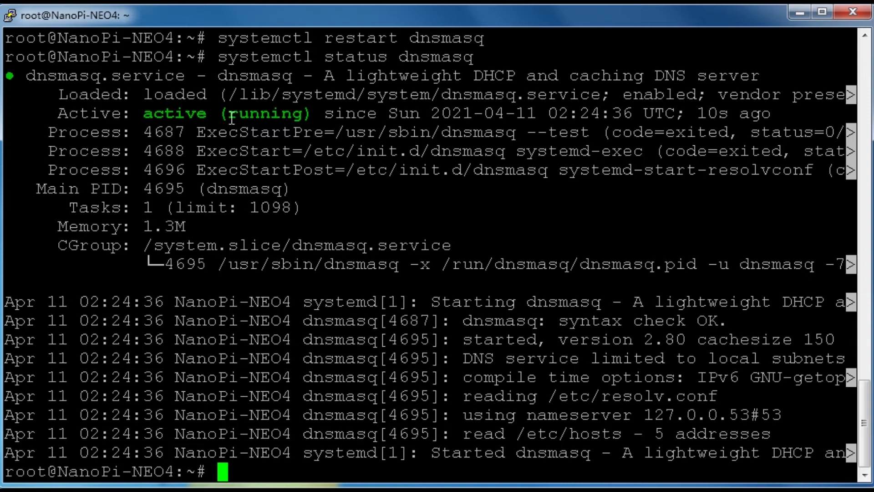
Clear the screen and open /etc/resolv.conf in vim.
{"action": "key", "text": "ctrl+l"}
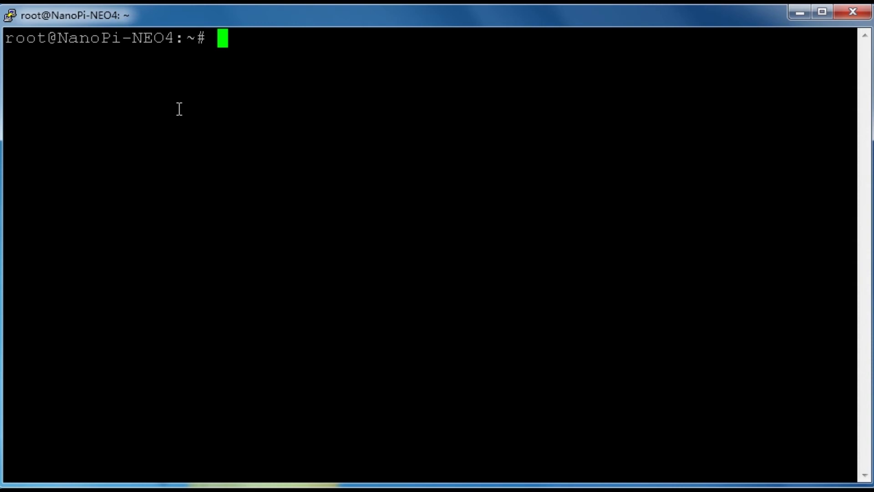
{"action": "type", "text": "vim /etc"}
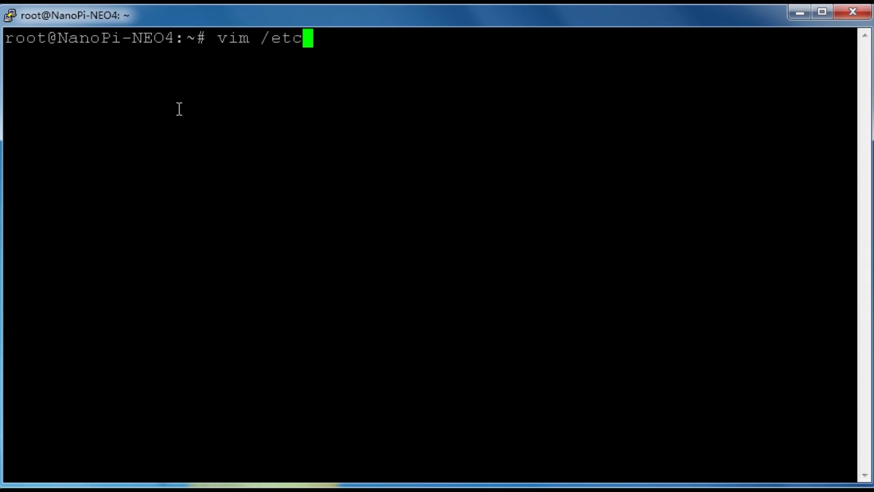
{"action": "type", "text": "/re"}
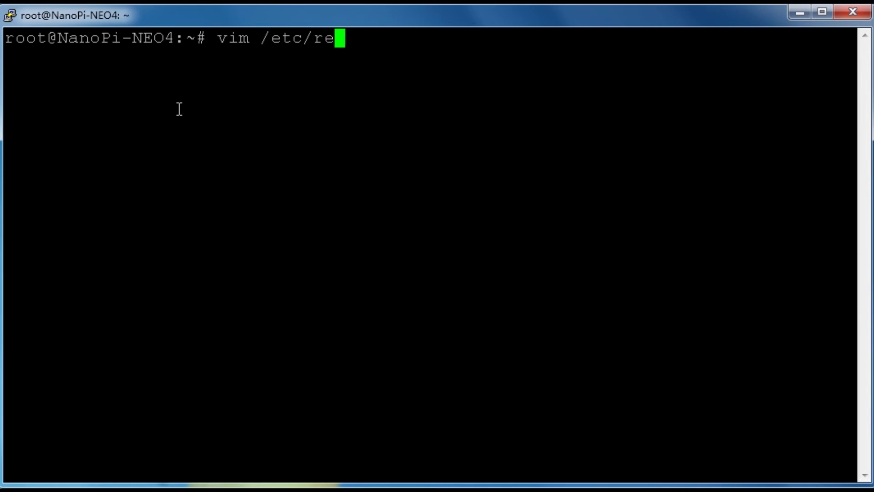
{"action": "type", "text": "solv.c"}
{"action": "key", "text": "Tab"}
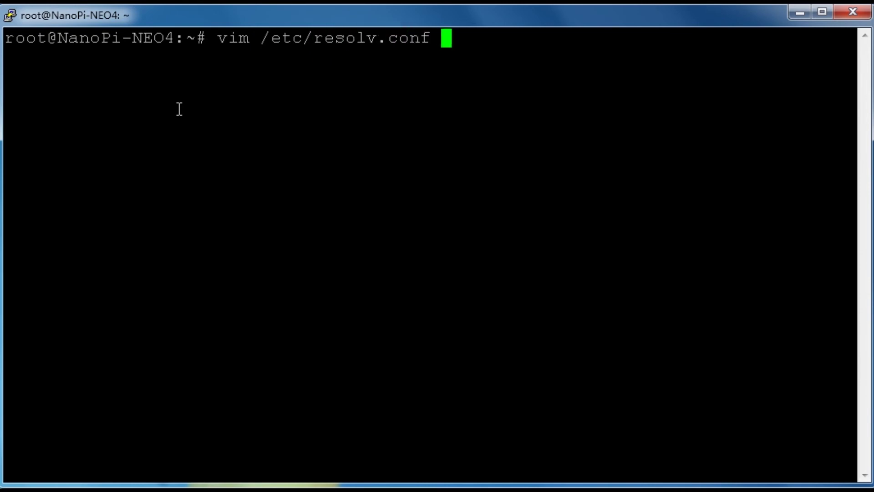
{"action": "key", "text": "Return"}
{"action": "key", "text": "Down"}
{"action": "key", "text": "Down"}
{"action": "key", "text": "Down"}
{"action": "key", "text": "Down"}
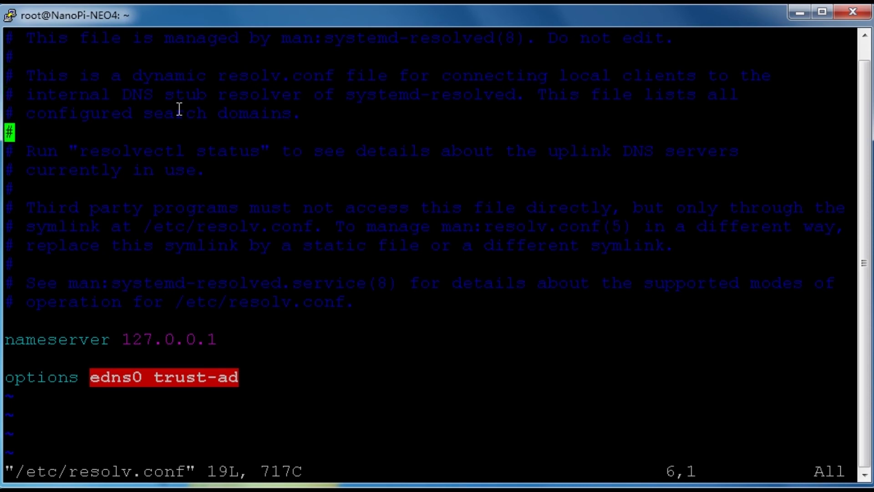
{"action": "key", "text": "Down"}
{"action": "key", "text": "Down"}
{"action": "key", "text": "Down"}
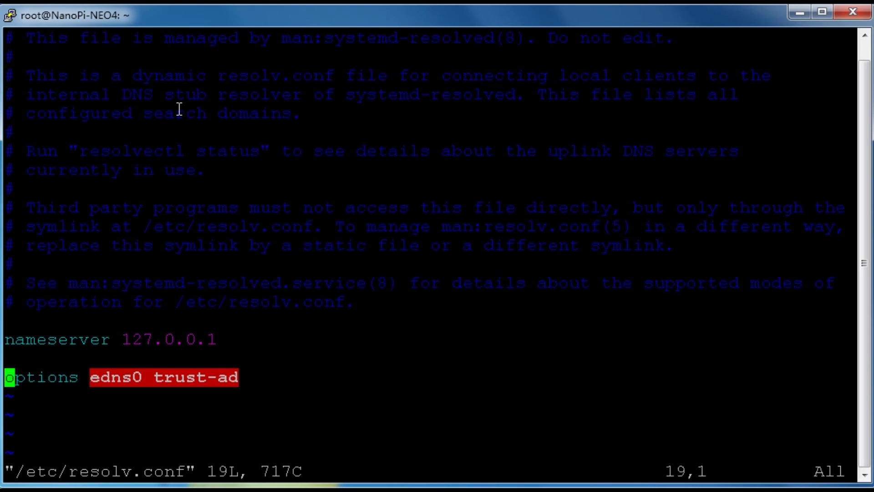
Replace the nameserver address 127.0.0.1 with 8.8.8.8 and exit insert mode.
{"action": "key", "text": "i"}
{"action": "key", "text": "Up"}
{"action": "key", "text": "Up"}
{"action": "key", "text": "Right"}
{"action": "key", "text": "Right"}
{"action": "key", "text": "Right"}
{"action": "key", "text": "Right"}
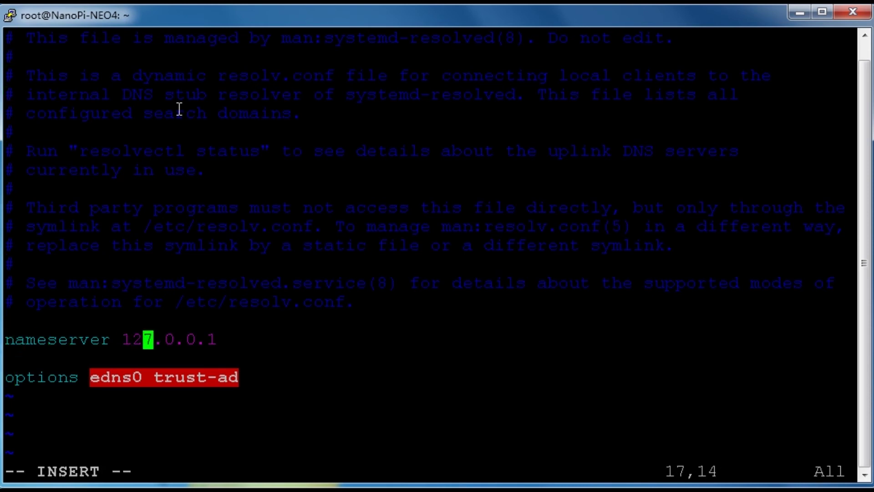
{"action": "key", "text": "Right"}
{"action": "key", "text": "Right"}
{"action": "key", "text": "Right"}
{"action": "key", "text": "BackSpace"}
{"action": "key", "text": "BackSpace"}
{"action": "key", "text": "BackSpace"}
{"action": "key", "text": "BackSpace"}
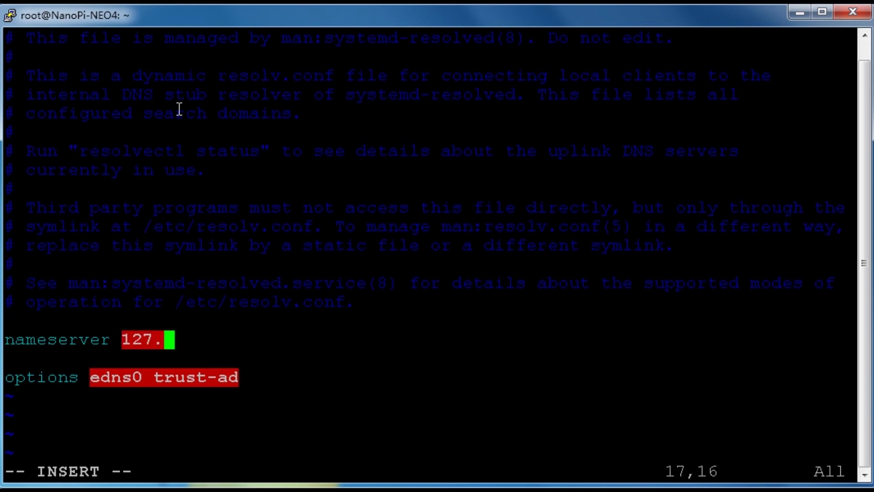
{"action": "key", "text": "BackSpace"}
{"action": "key", "text": "BackSpace"}
{"action": "key", "text": "BackSpace"}
{"action": "key", "text": "BackSpace"}
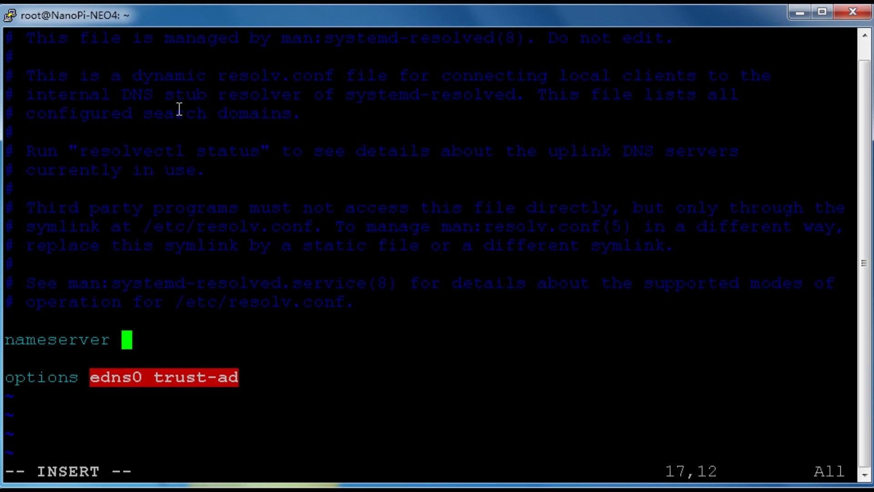
{"action": "type", "text": "9"}
{"action": "key", "text": "BackSpace"}
{"action": "type", "text": "8"}
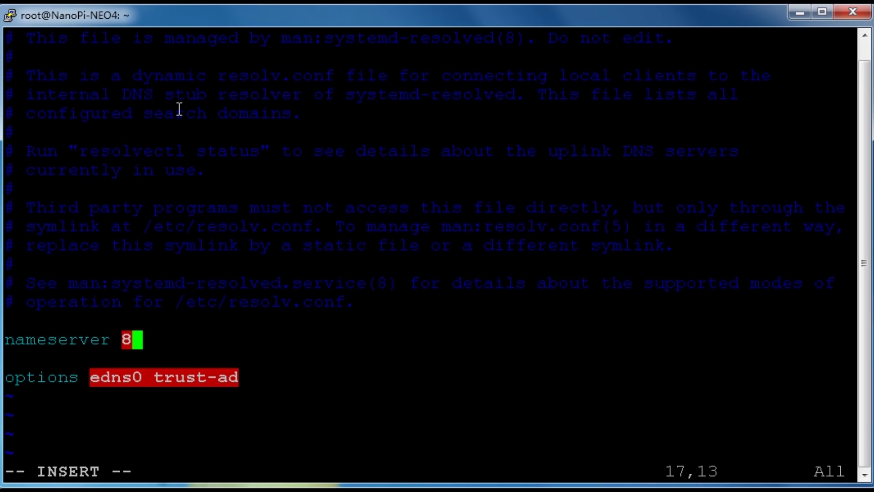
{"action": "type", "text": ".8.8.8"}
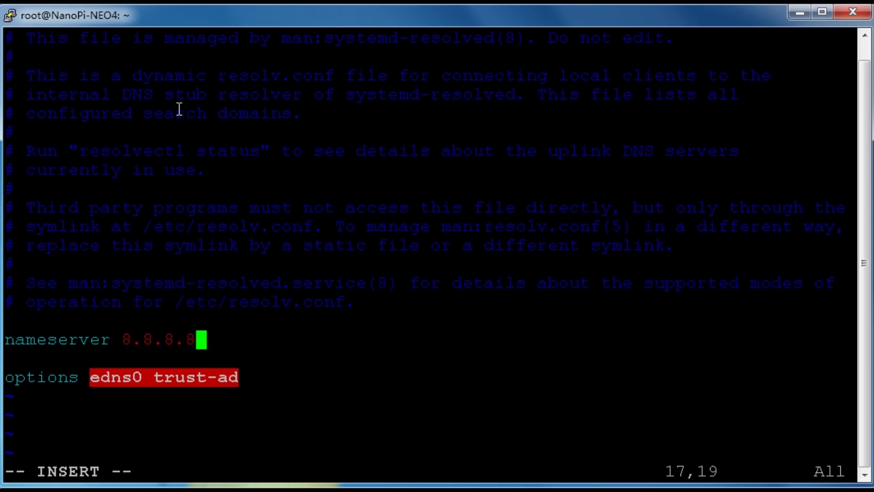
{"action": "key", "text": "Return"}
{"action": "key", "text": "Escape"}
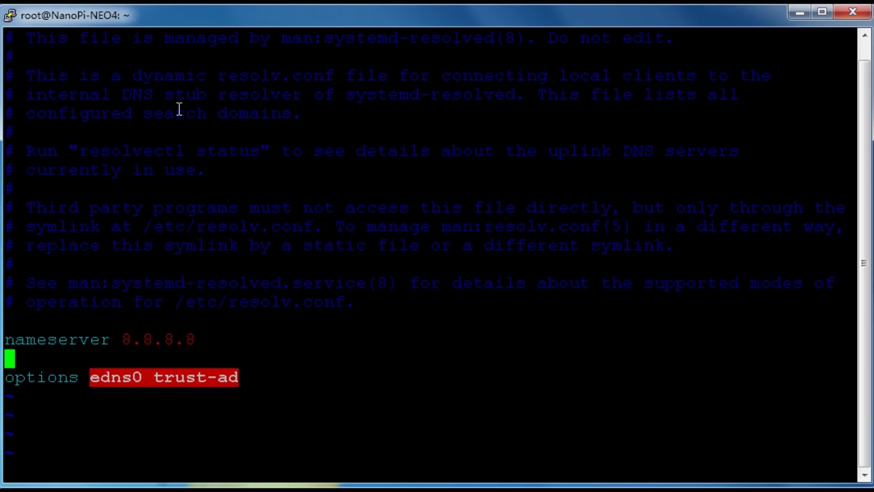
{"action": "type", "text": ":wq"}
Save resolv.conf with :wq and restart dnsmasq via 'service dnsmasq restart'.
{"action": "key", "text": "Return"}
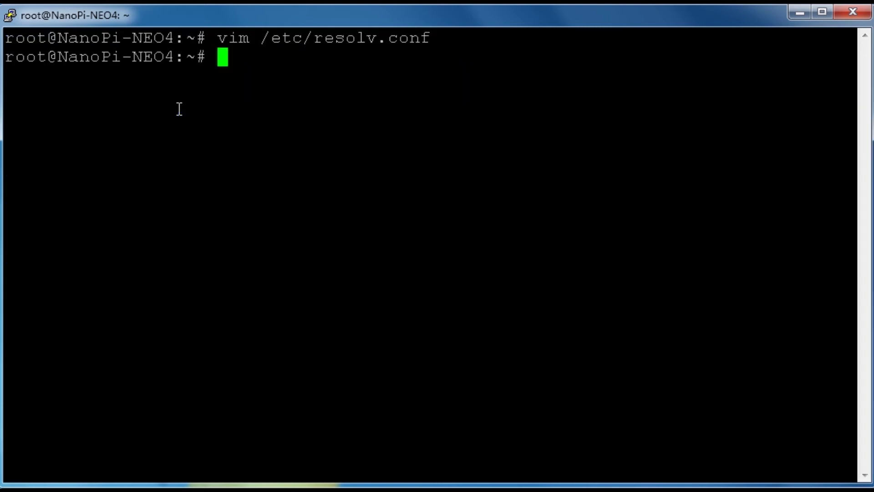
{"action": "type", "text": "service "}
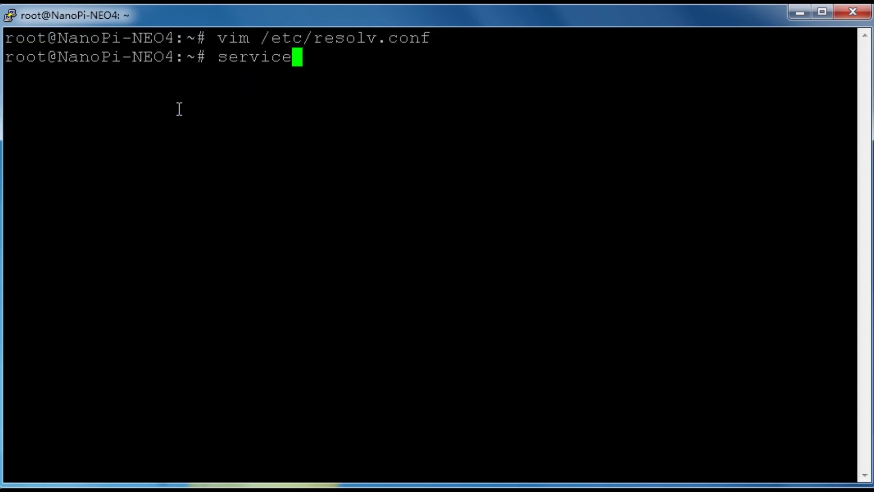
{"action": "type", "text": "dnsmasq"}
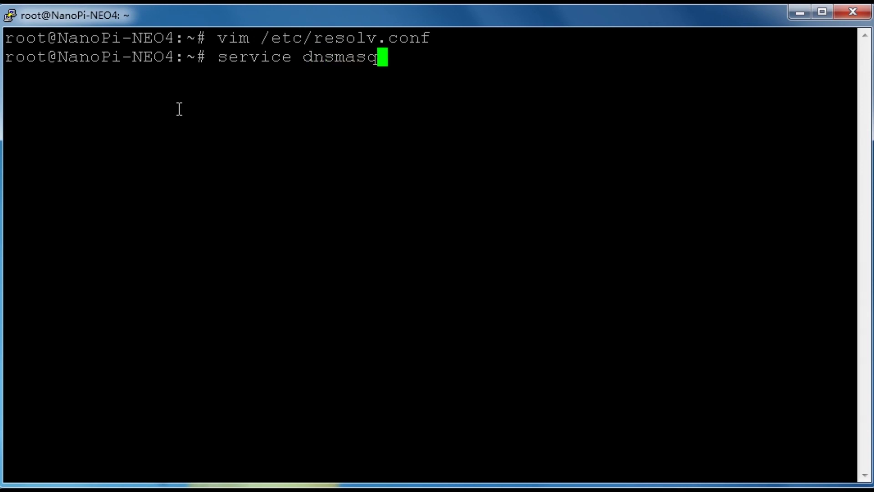
{"action": "type", "text": " restart"}
{"action": "key", "text": "Return"}
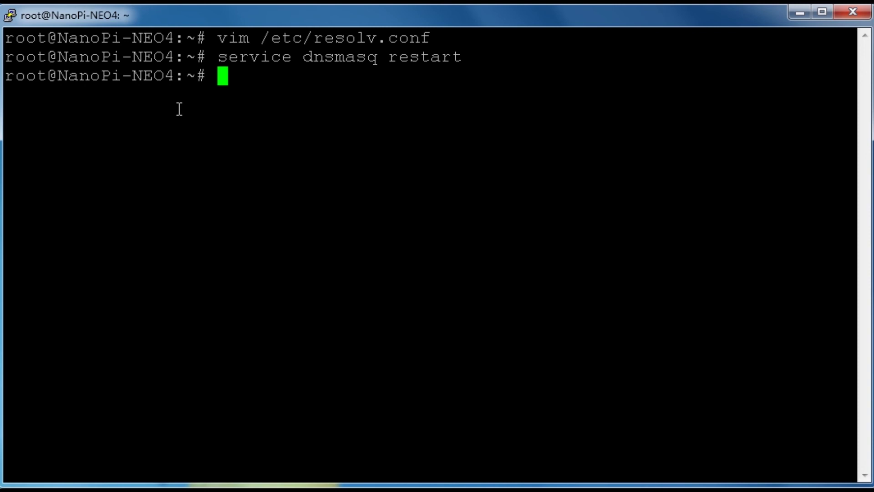
{"action": "type", "text": "apt-get "}
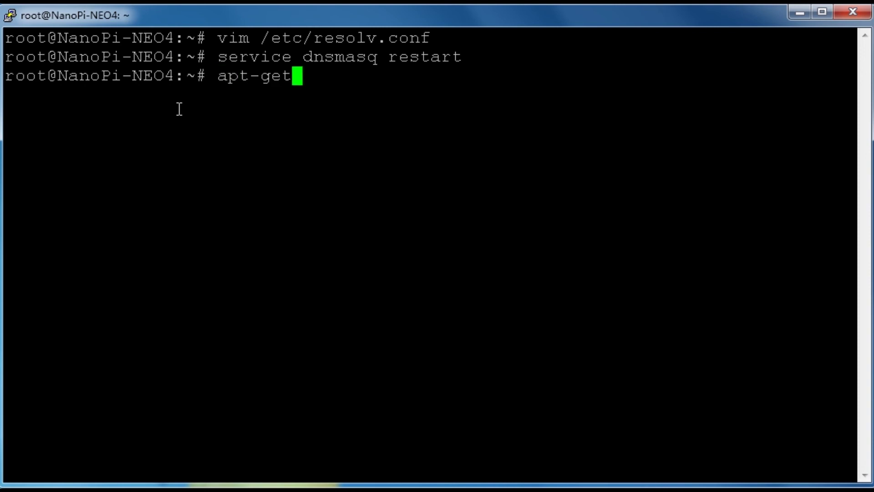
{"action": "type", "text": "install"}
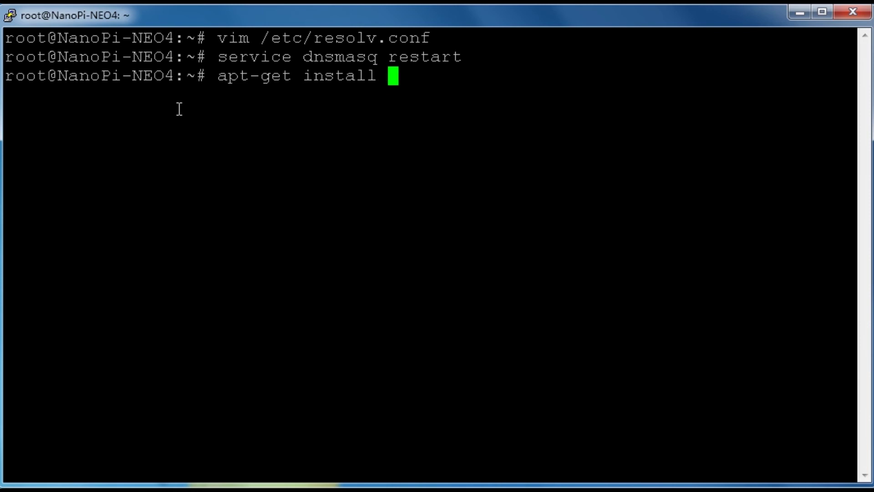
{"action": "type", "text": " dn"}
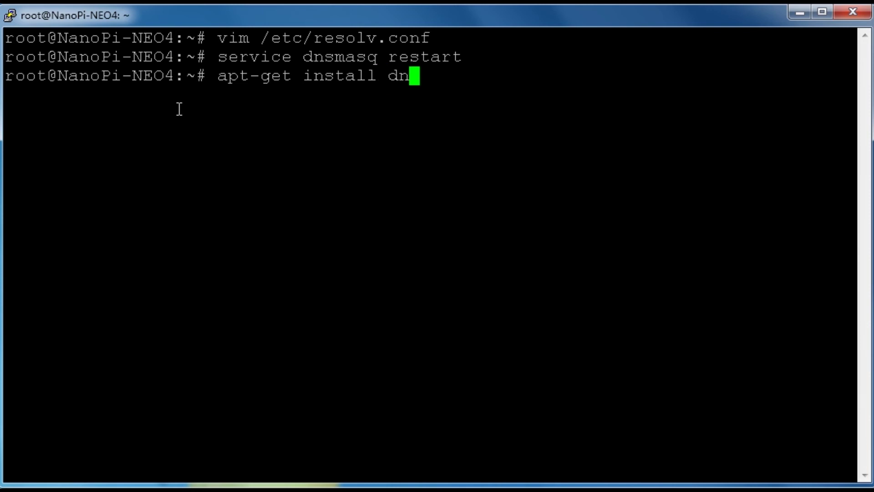
{"action": "type", "text": "sutils"}
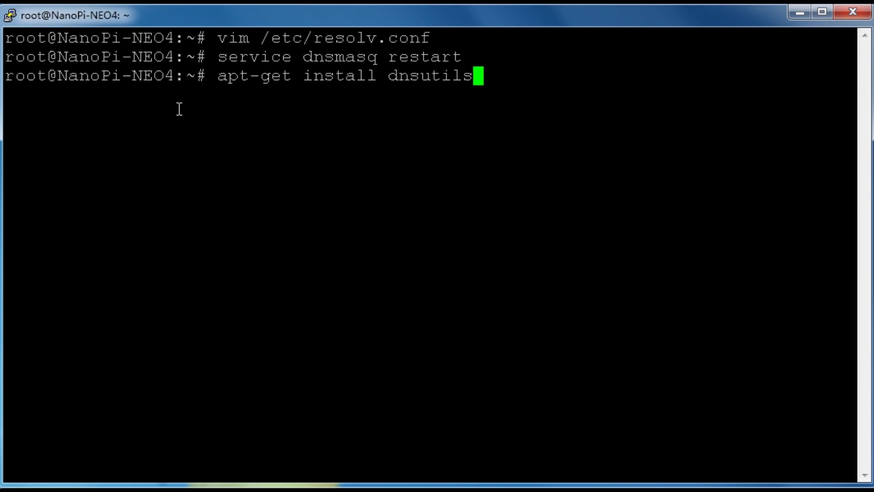
Install dnsutils and its bind9 dependencies with apt-get, answering y.
{"action": "key", "text": "Return"}
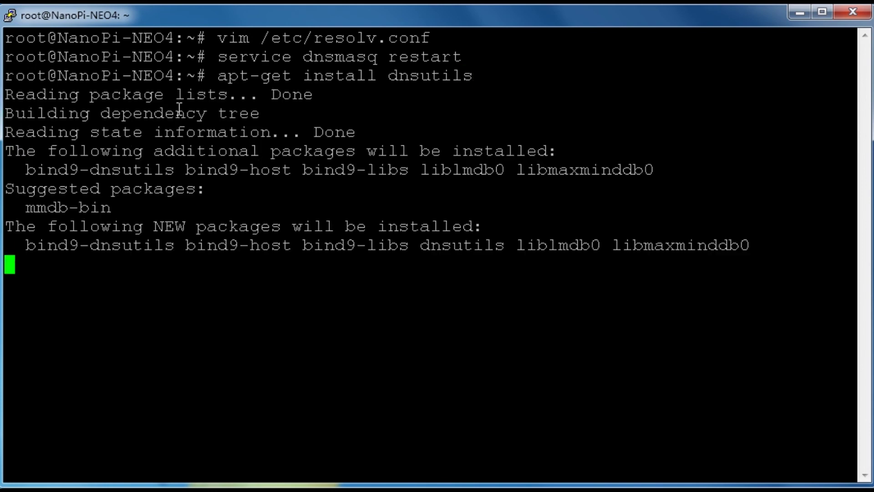
{"action": "type", "text": "y"}
{"action": "key", "text": "Return"}
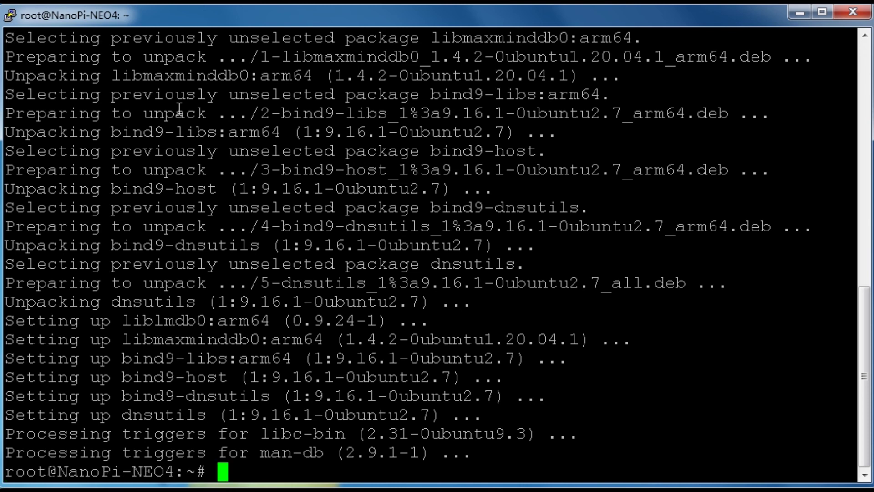
{"action": "type", "text": "d"}
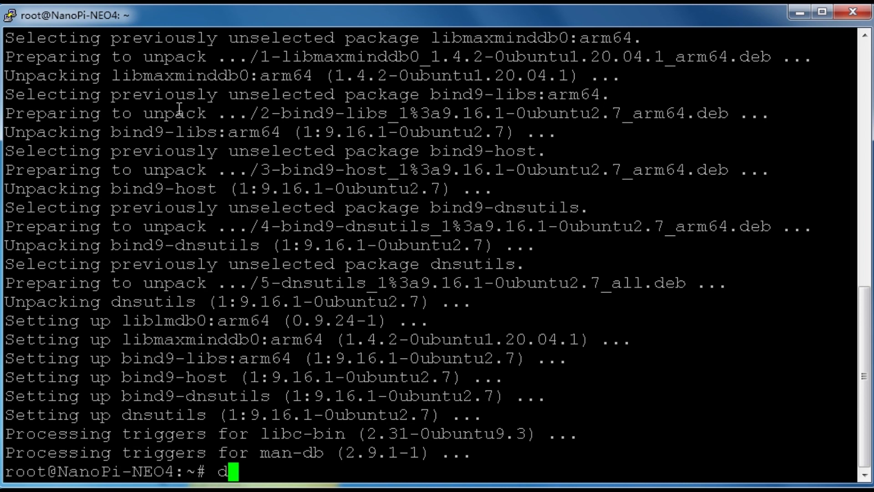
{"action": "type", "text": "ig www.u"}
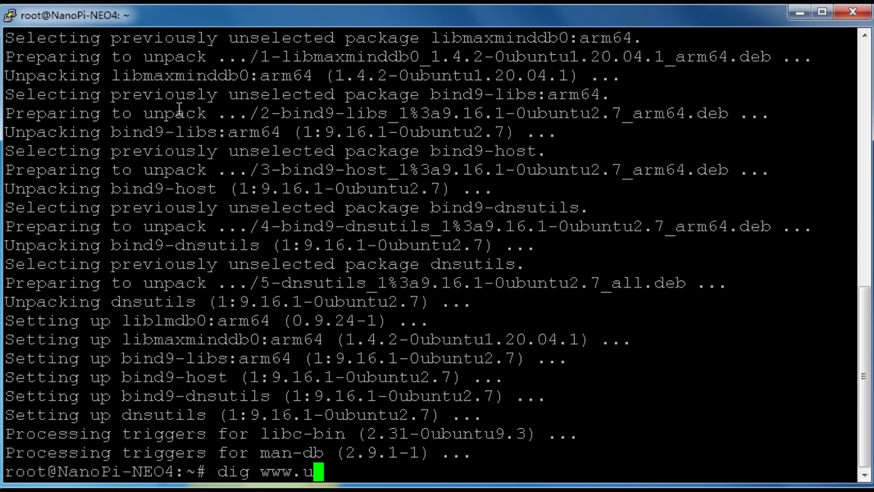
{"action": "type", "text": "buntu.c"}
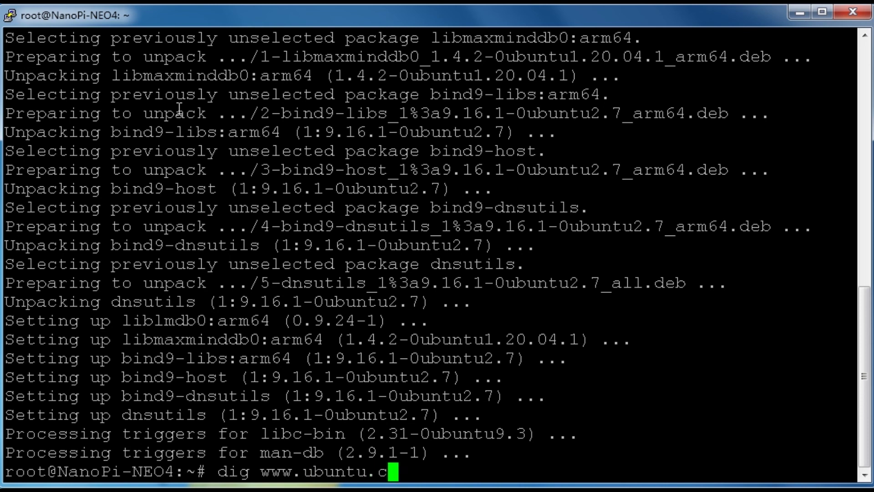